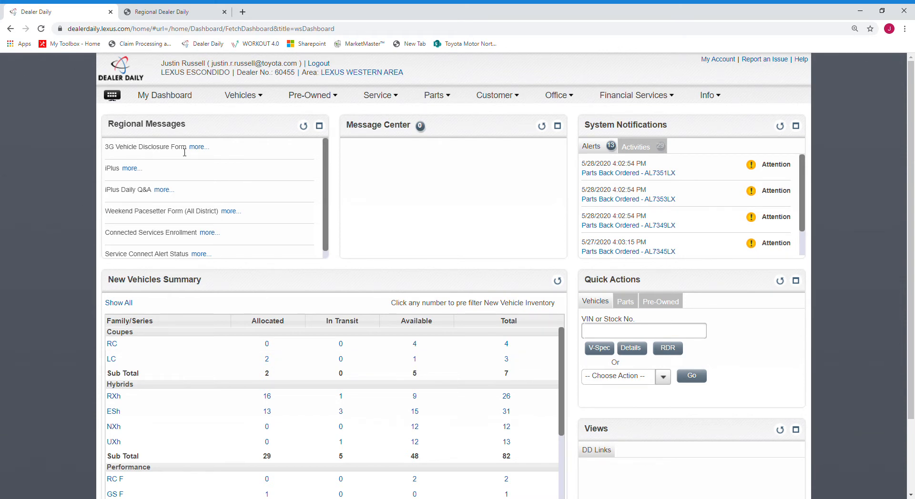
Open the vehicle change request listing and start creating a new request
click(262, 98)
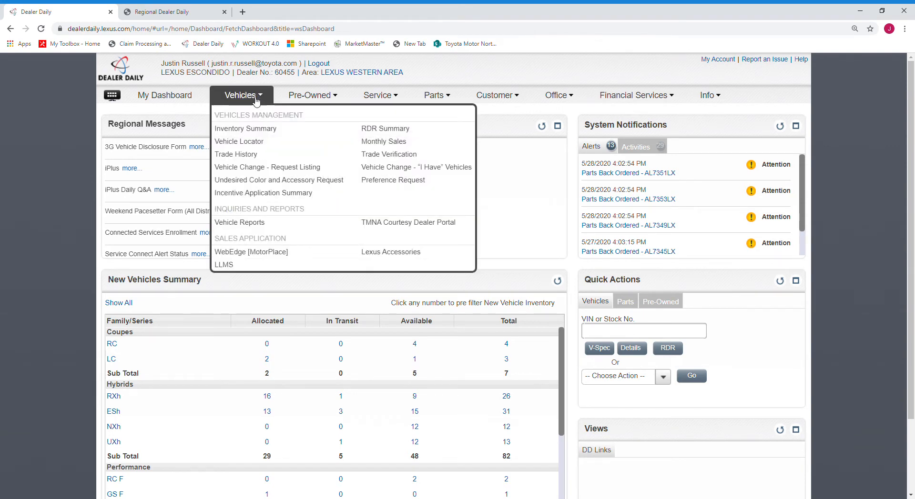
click(249, 169)
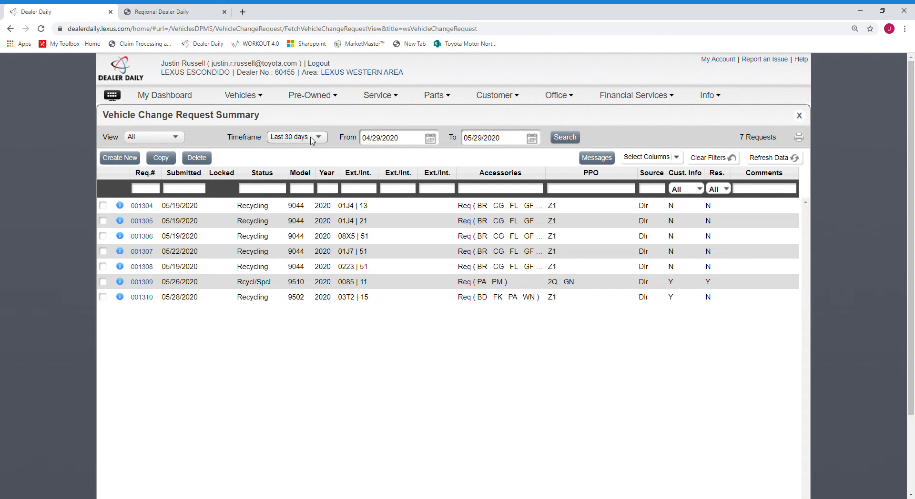
drag(785, 140, 740, 138)
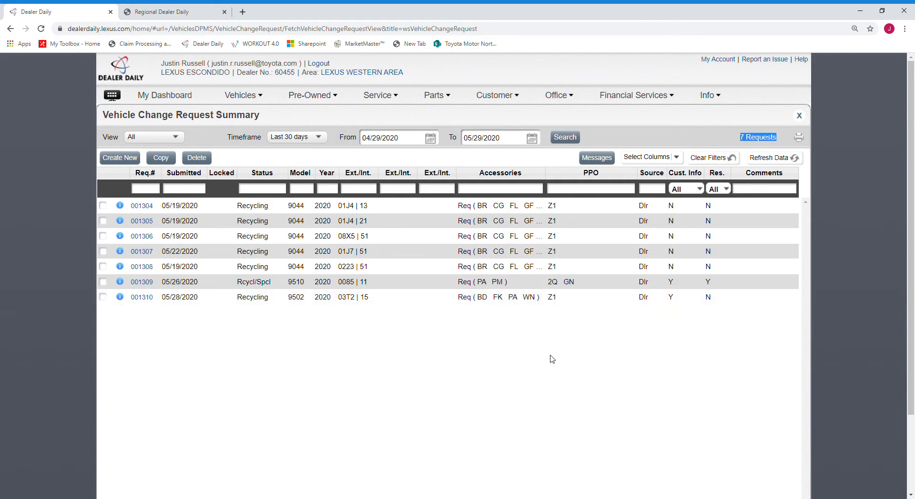
click(491, 333)
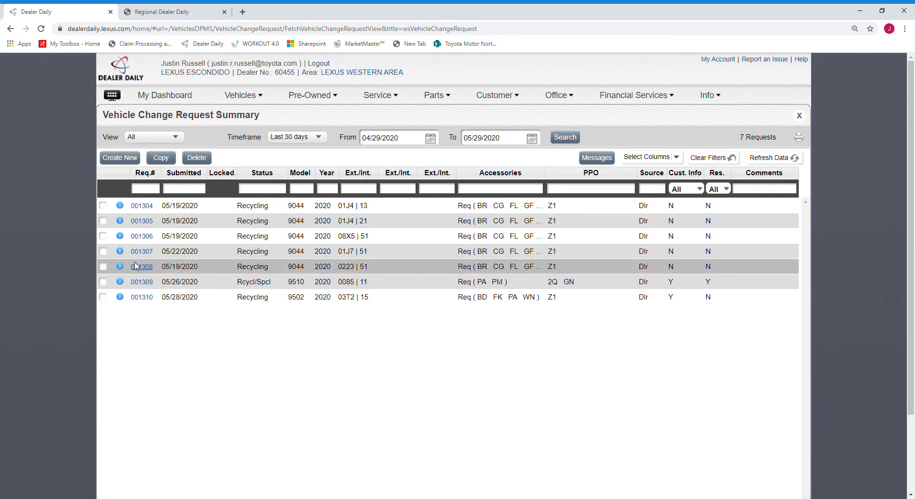
click(128, 163)
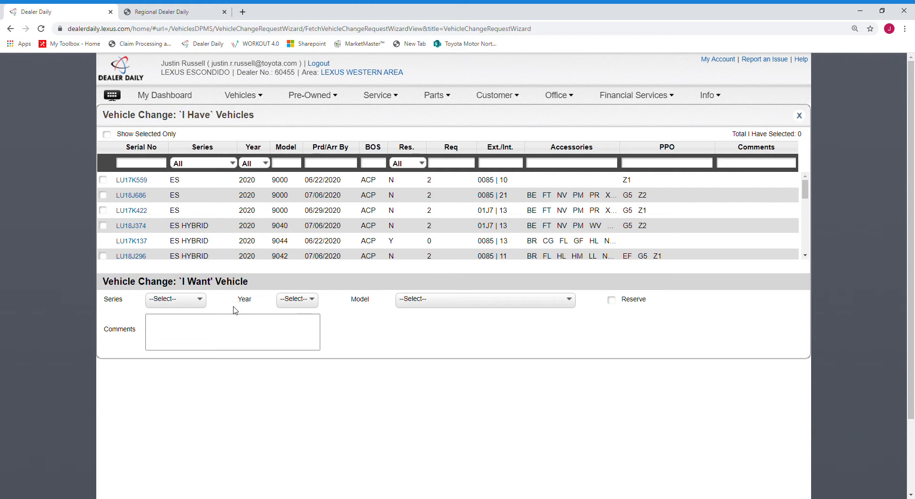
Set the wanted vehicle to series ES, year 2021, model 9002 - ES 350 4-Door Sedan
click(197, 300)
click(178, 341)
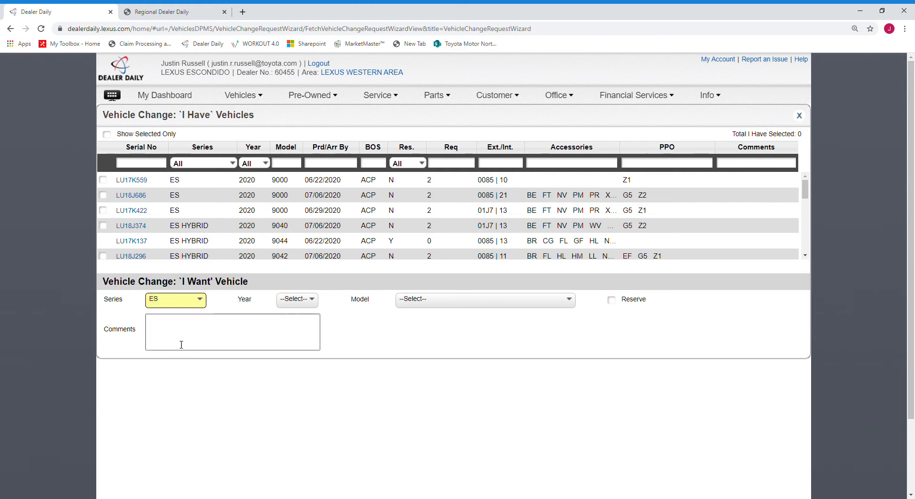
click(307, 304)
click(288, 322)
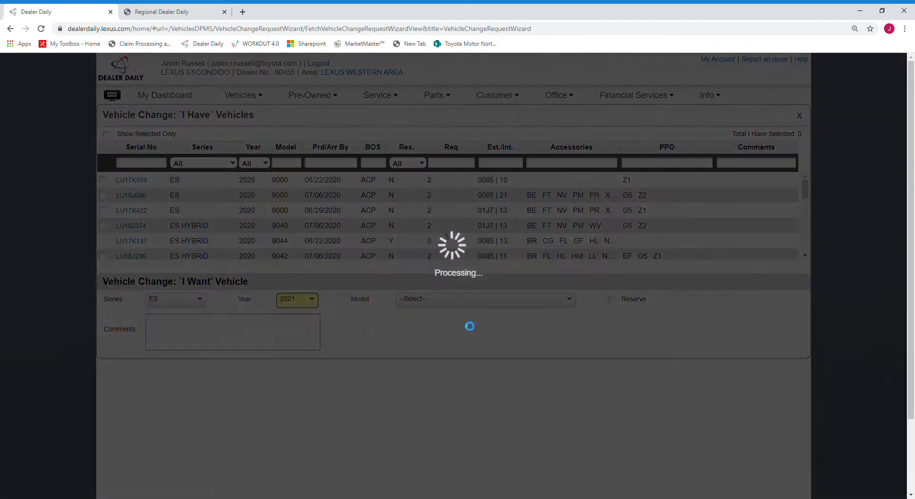
click(536, 307)
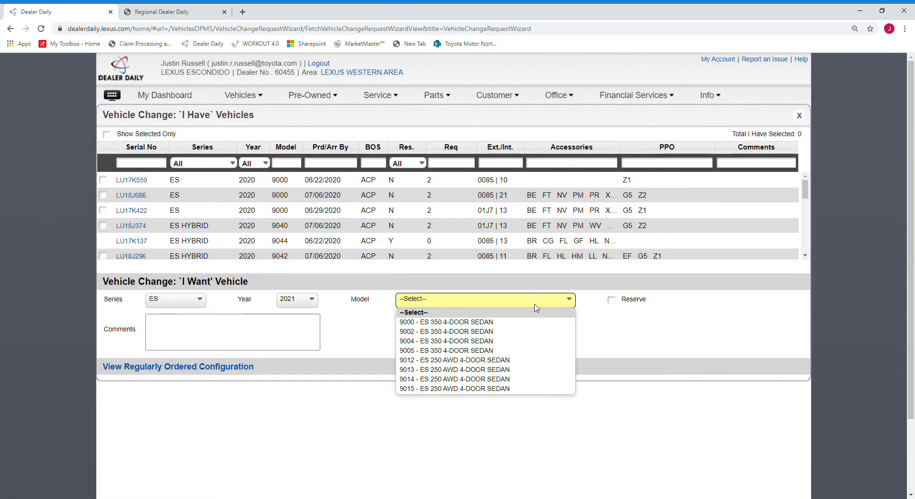
click(483, 332)
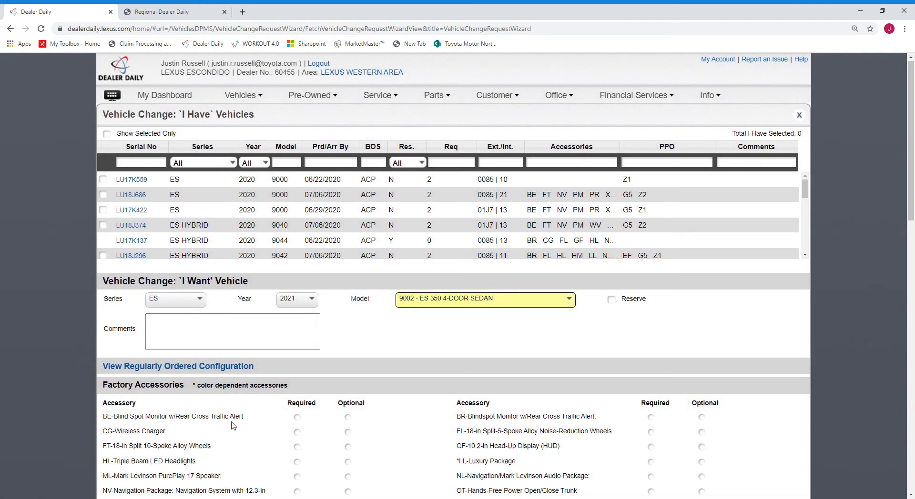
Mark the LL-Luxury Package and RF-Rear Spoiler factory accessories as required for the wanted vehicle
scroll(233, 423, down, 1)
scroll(186, 381, down, 1)
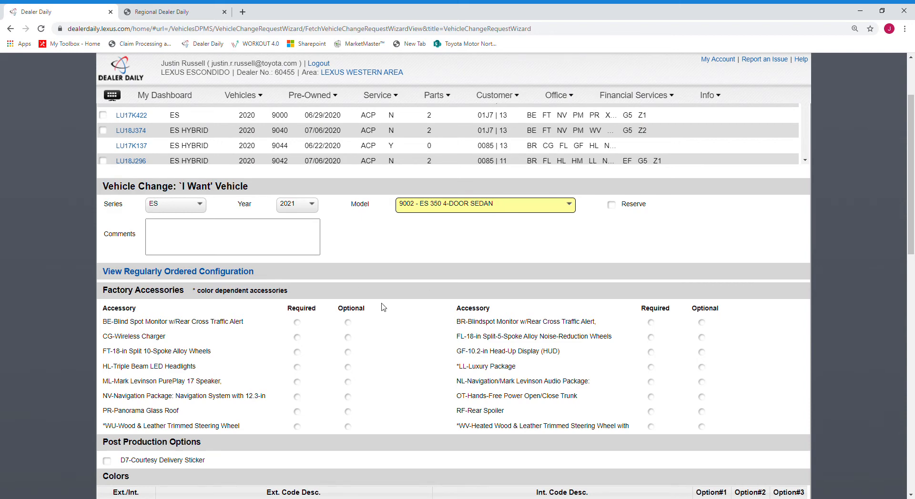
scroll(402, 423, down, 2)
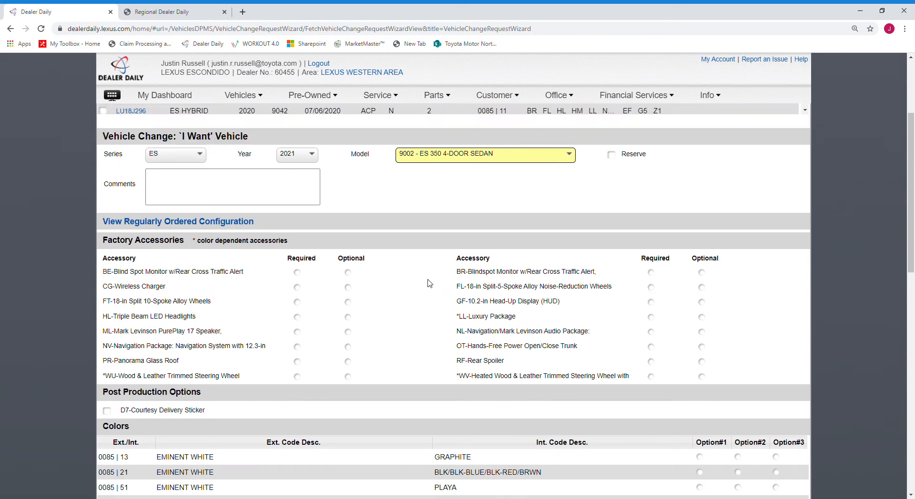
scroll(427, 285, up, 1)
click(651, 319)
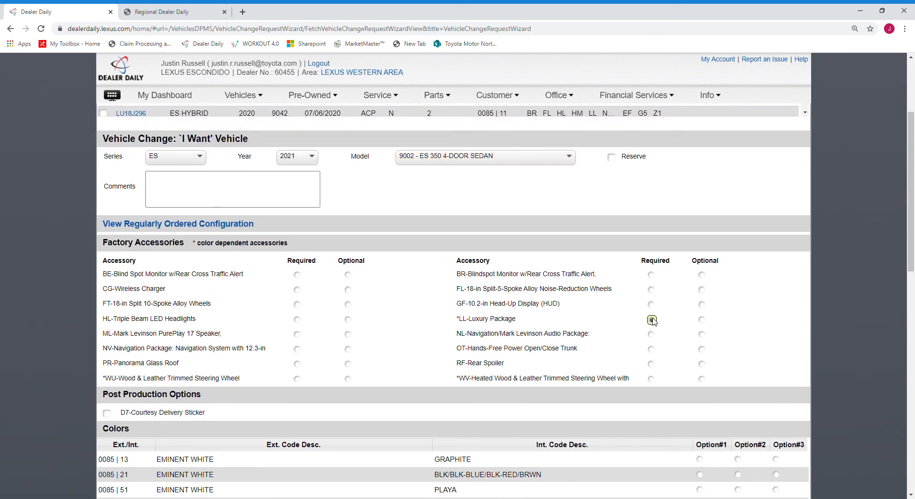
click(651, 364)
Choose Eminent White 0085 with interior 21 (BLK/BLK-BLUE/BLK-RED/BRWN) as the first color option
scroll(404, 329, down, 2)
scroll(404, 329, down, 3)
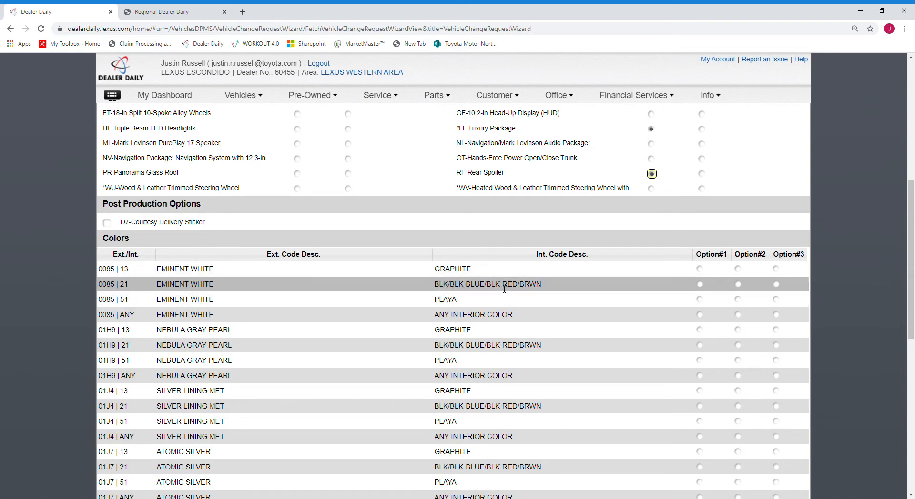
click(700, 285)
Select the first three 2020 ES model 9000 vehicles in the "I Have" list for the change request
scroll(467, 347, up, 1)
scroll(460, 314, up, 6)
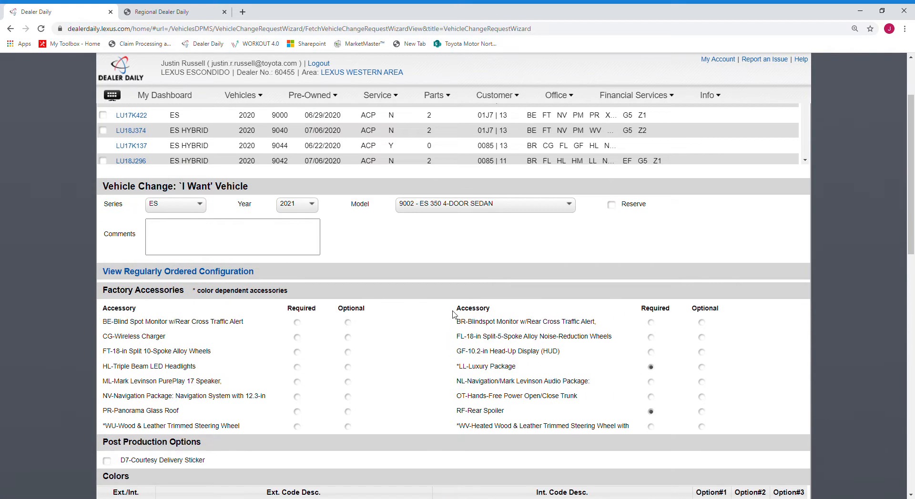
scroll(417, 338, up, 1)
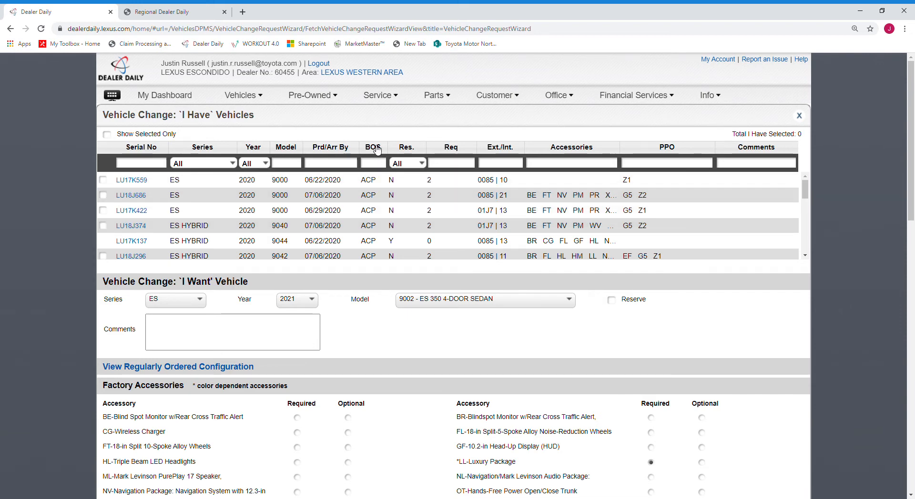
scroll(378, 188, down, 5)
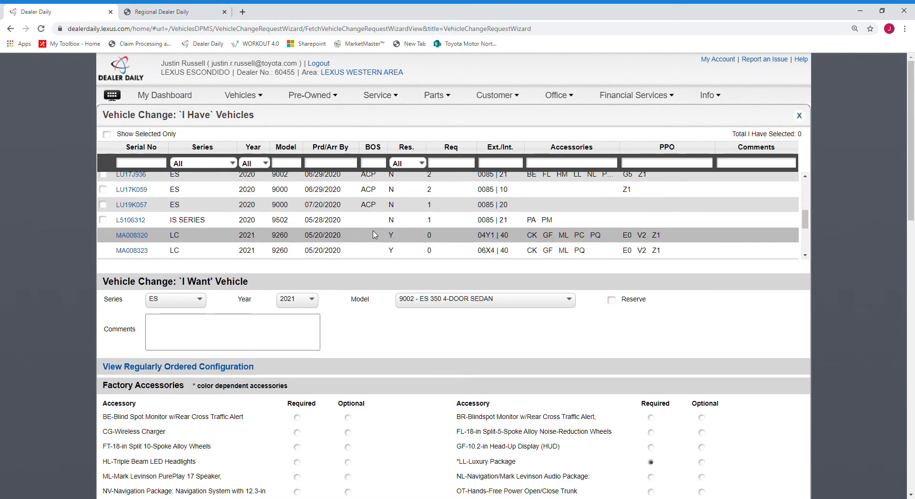
scroll(373, 233, up, 1)
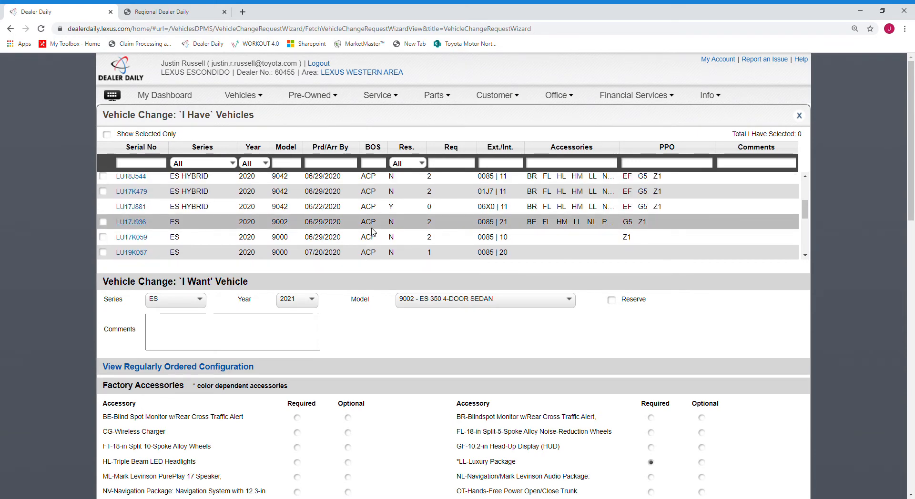
scroll(373, 233, up, 2)
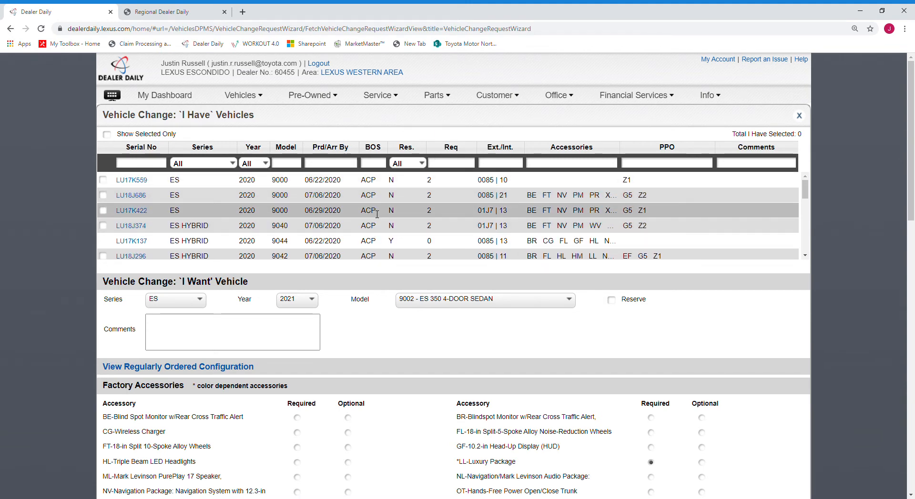
scroll(372, 218, down, 1)
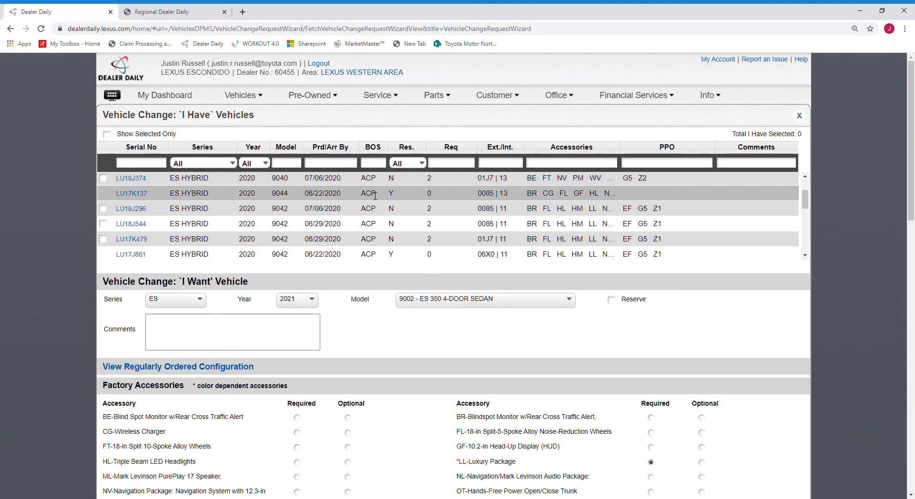
scroll(374, 210, up, 1)
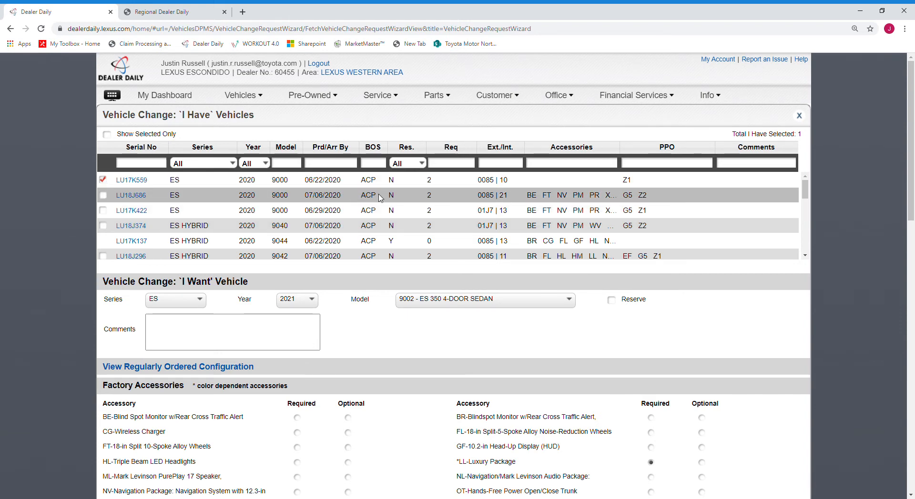
click(103, 195)
click(103, 210)
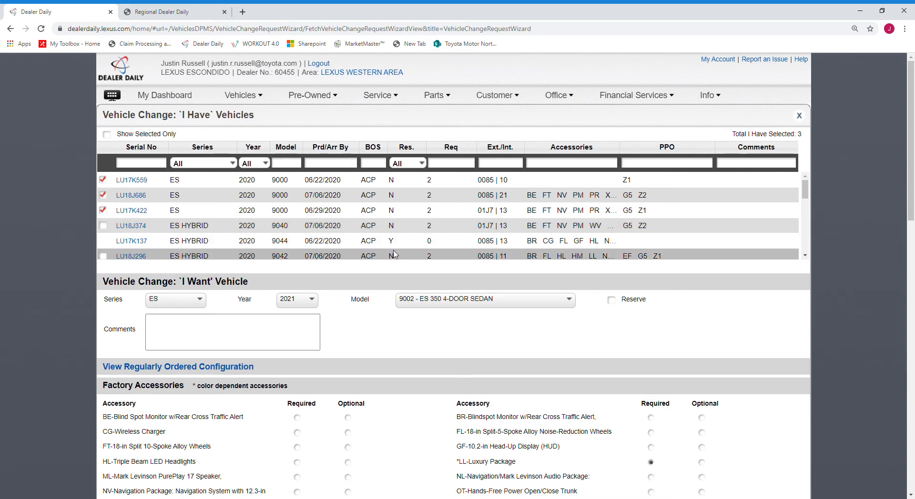
Validate the change request and dismiss the resulting message
scroll(394, 254, down, 12)
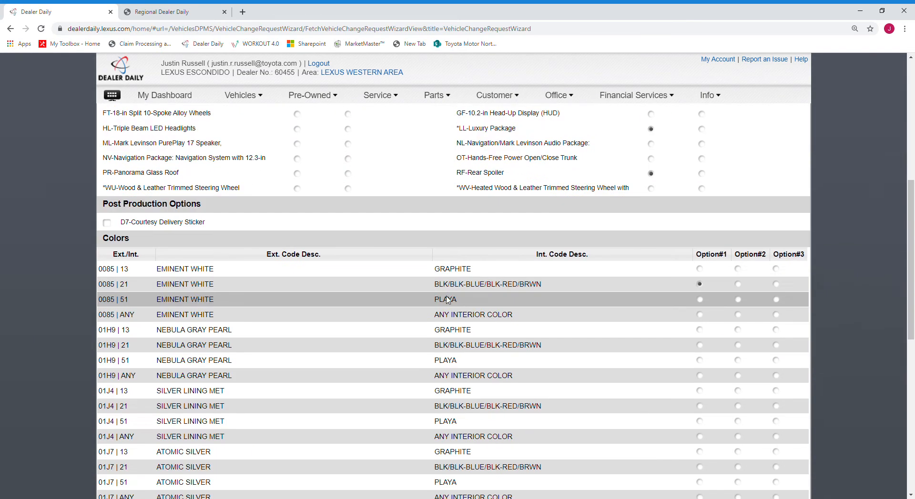
scroll(448, 300, down, 9)
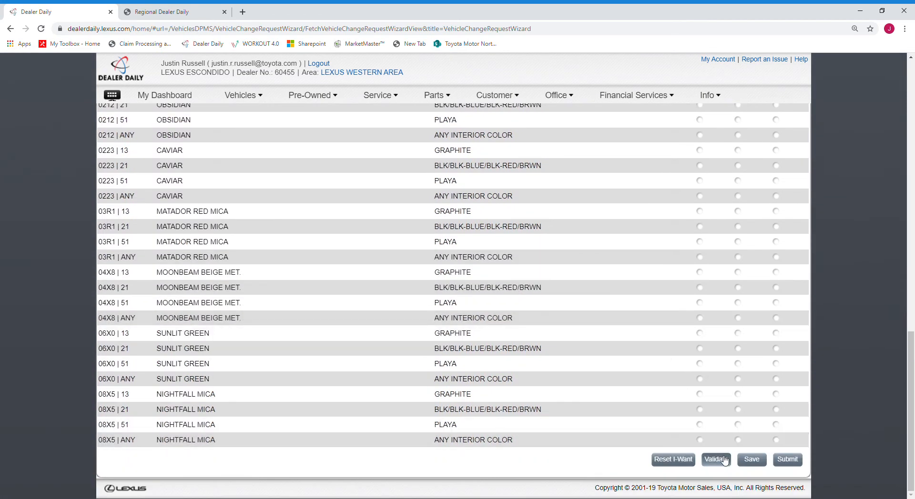
click(724, 460)
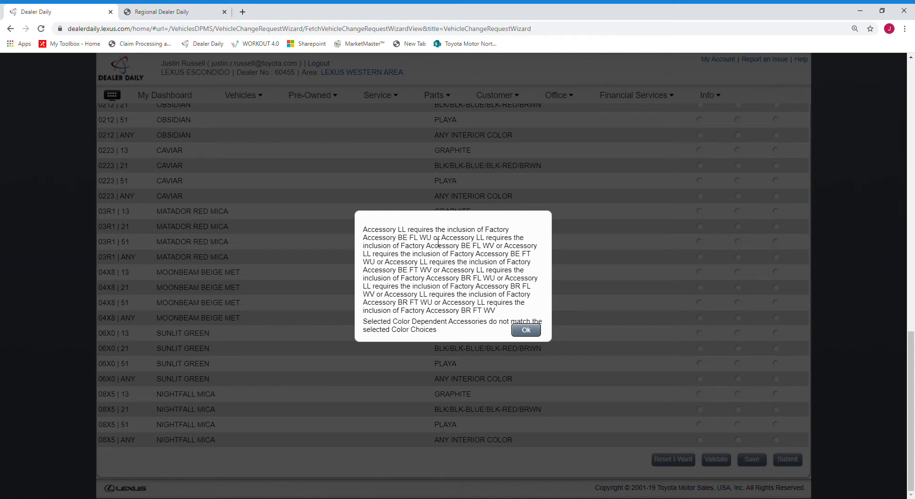
click(526, 330)
Mark BE-Blind Spot Monitor, FL-18-in Split-5-Spoke Alloy wheels and WU-Wood & Leather Trimmed Steering Wheel as required accessories
scroll(401, 284, up, 10)
scroll(402, 284, up, 1)
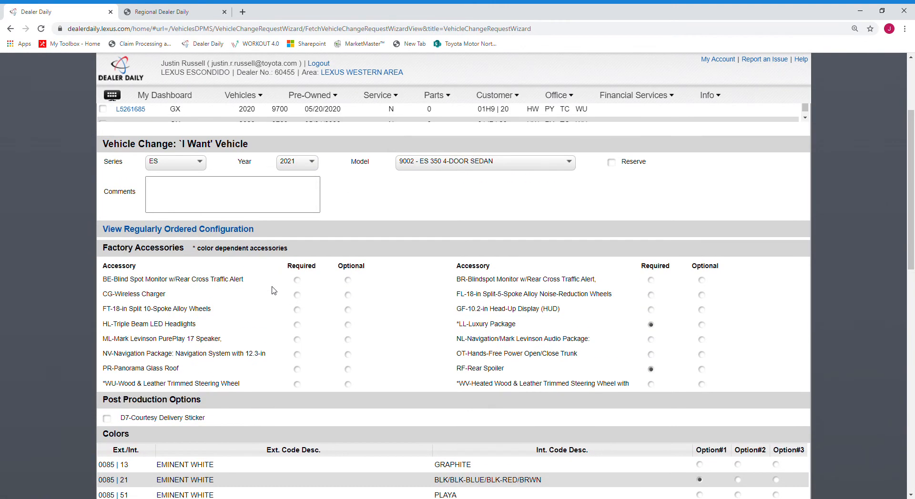
click(298, 280)
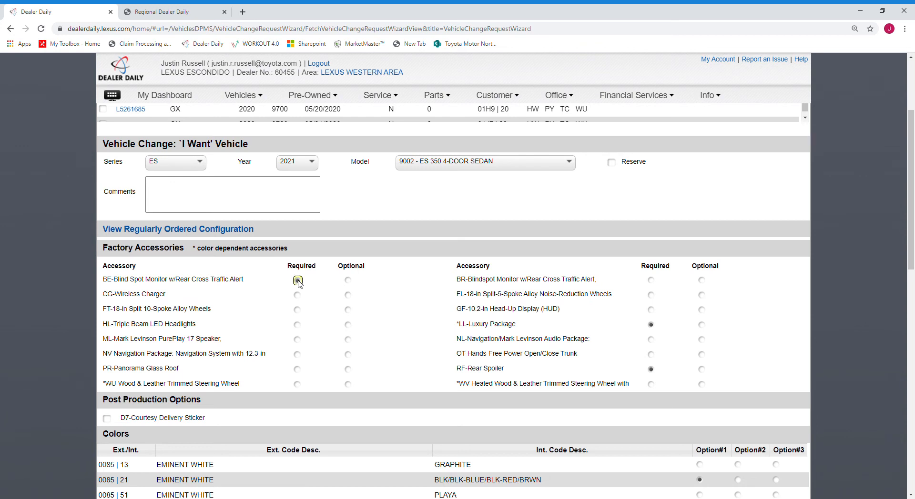
click(651, 295)
click(297, 384)
Validate the revised change request and try to submit it, agreeing to continue with a configuration not regularly ordered nationally
scroll(417, 334, down, 1)
scroll(417, 334, down, 12)
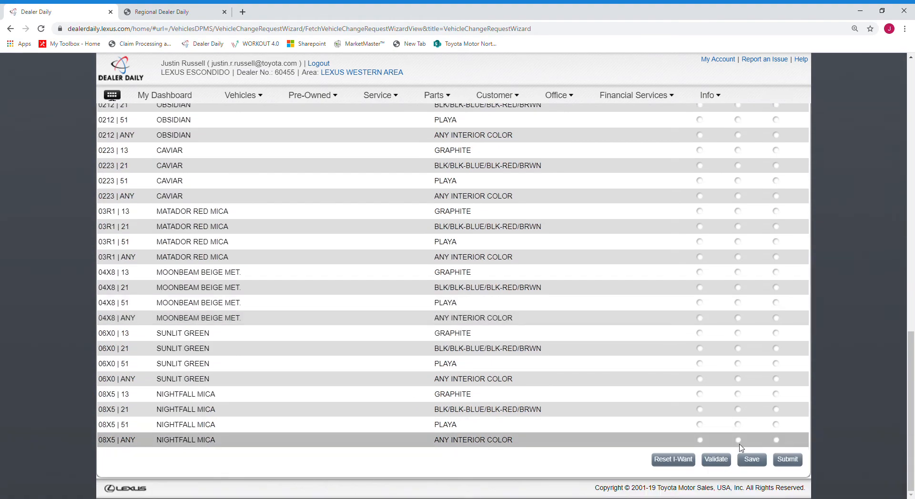
click(716, 460)
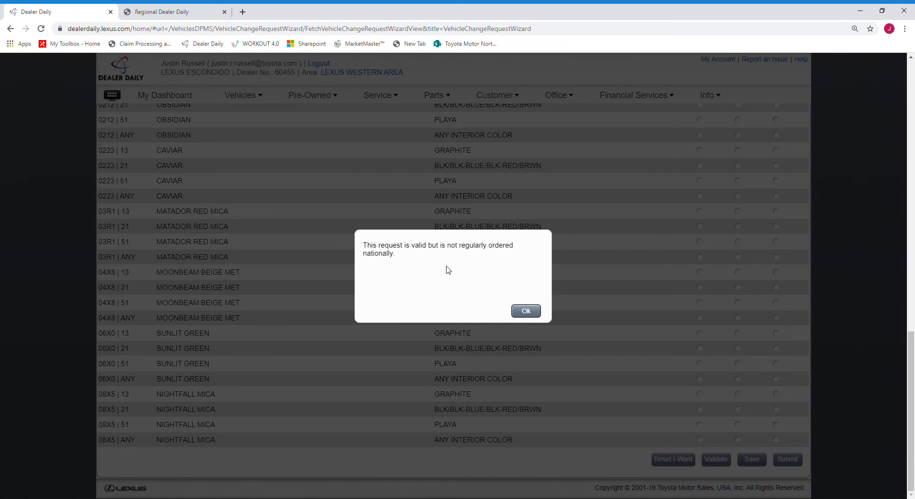
click(524, 312)
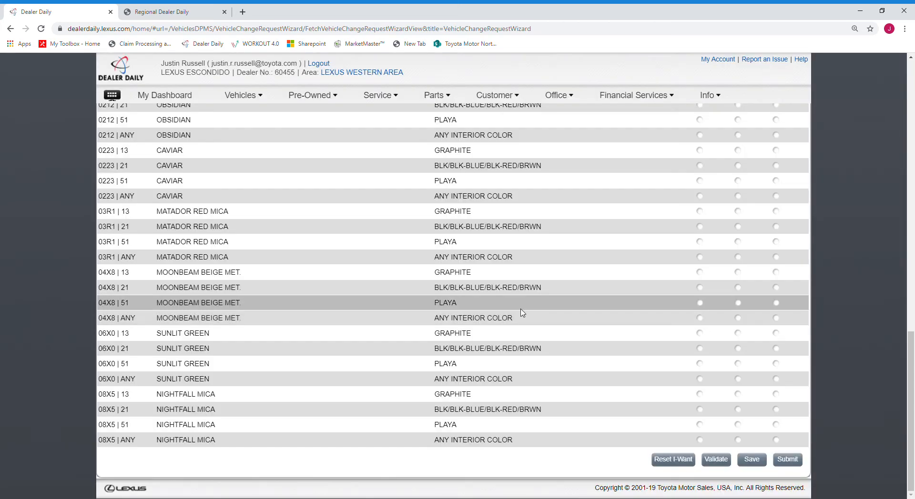
click(793, 464)
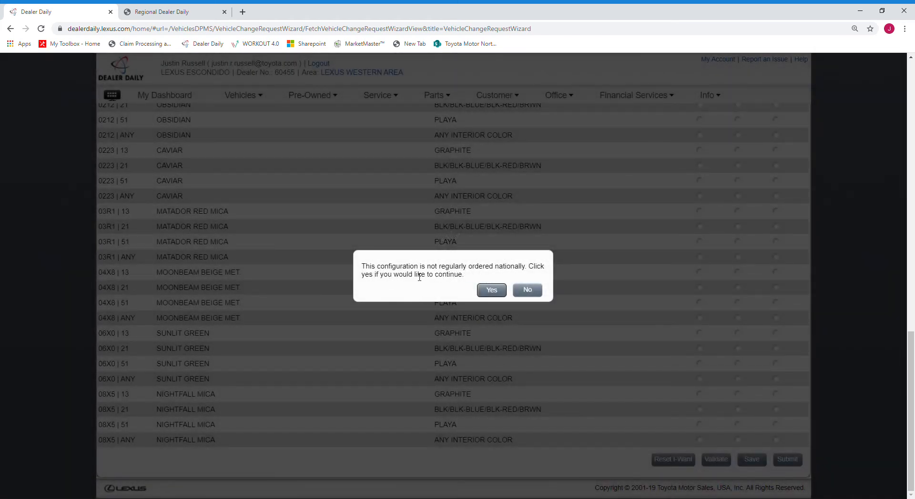
click(492, 289)
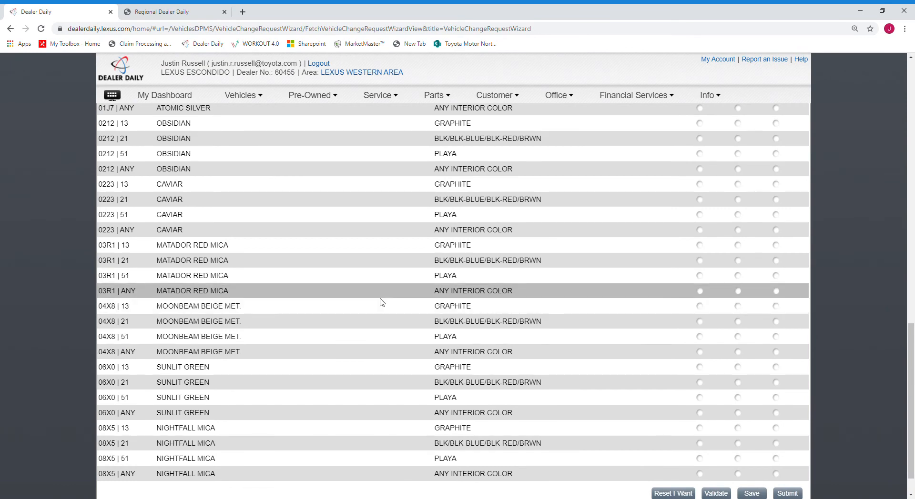
Return from the request form to the vehicle change request listing
scroll(405, 305, up, 10)
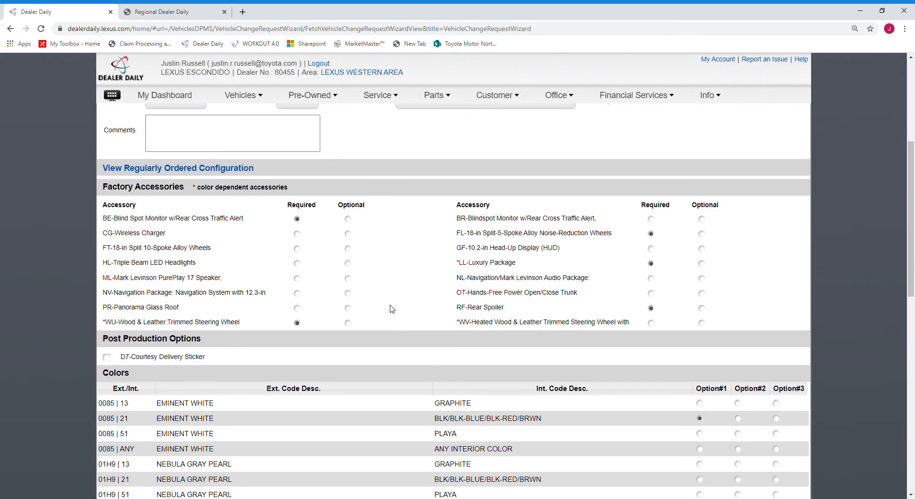
scroll(392, 310, up, 5)
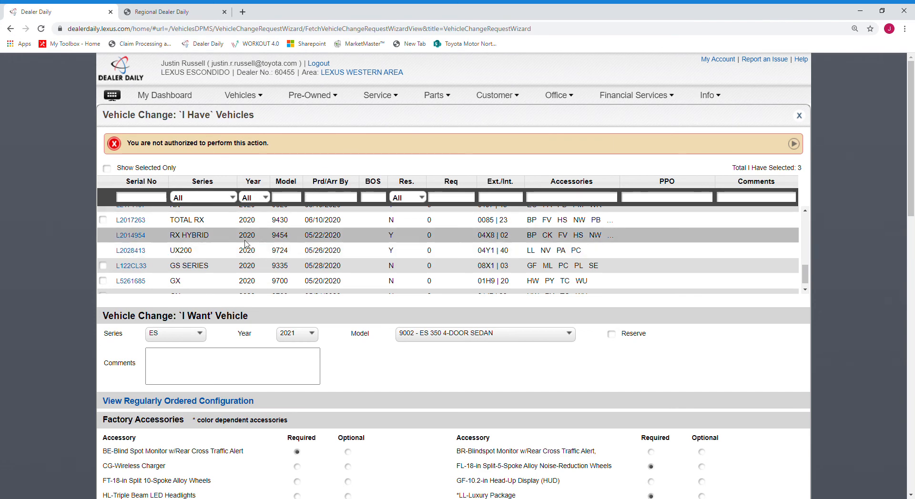
click(265, 97)
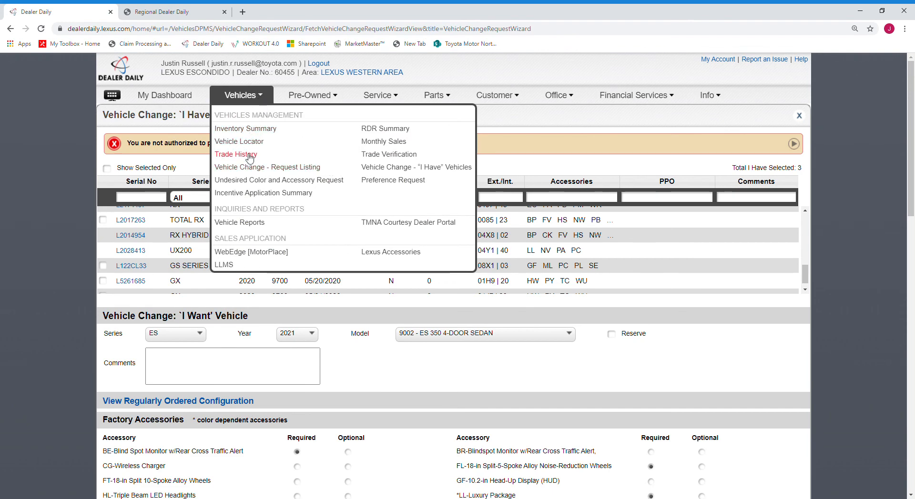
click(249, 171)
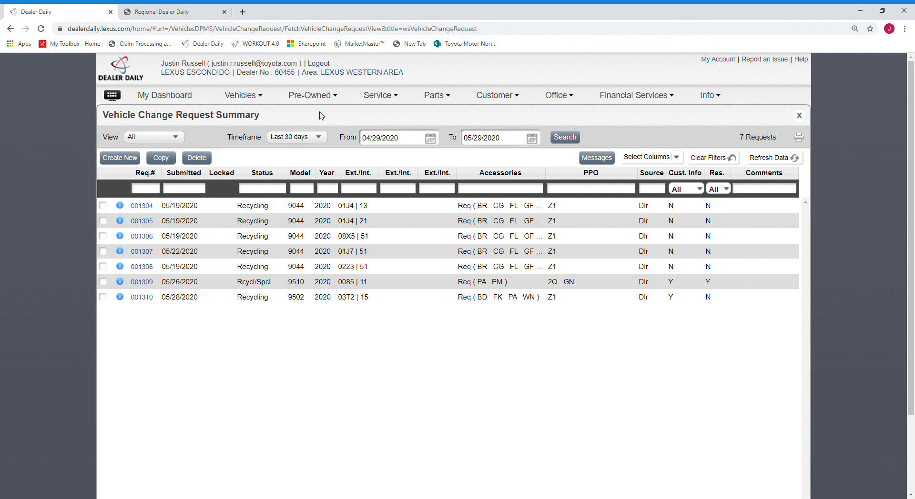
Go to the Western Area's regional Dealer Daily site and open the Vehicle Supply reference information
click(377, 78)
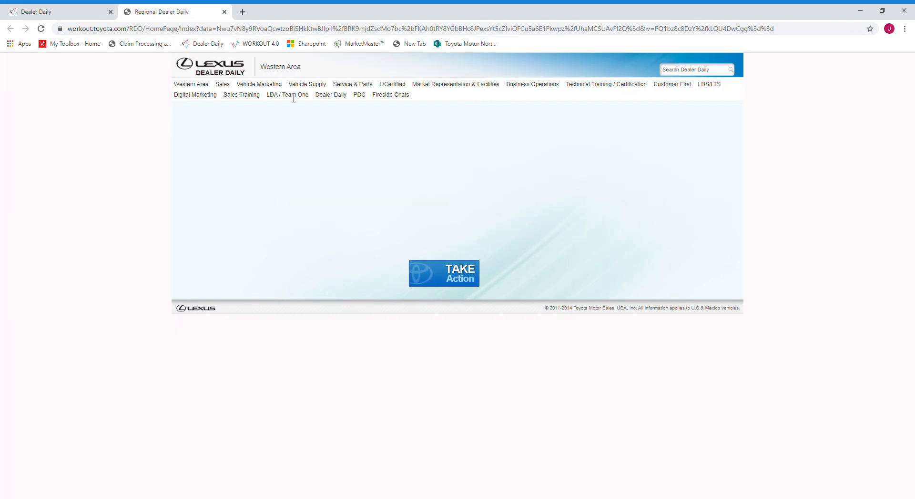
click(308, 86)
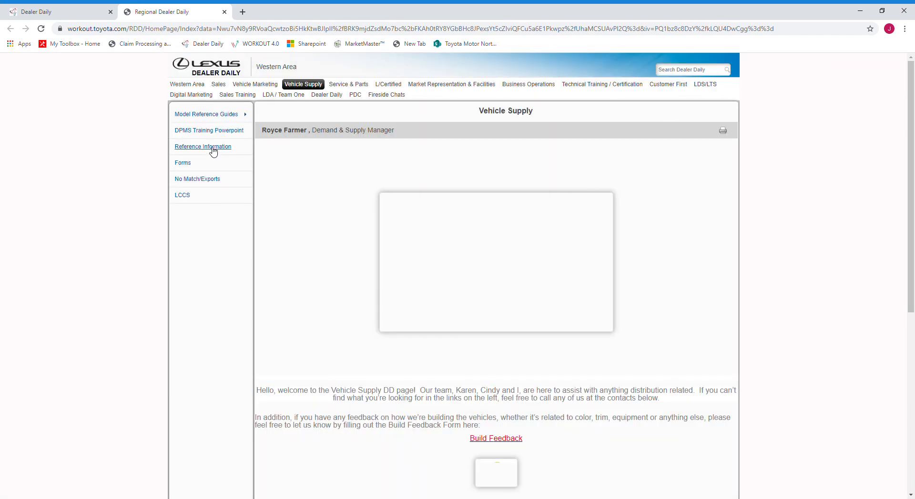
click(213, 147)
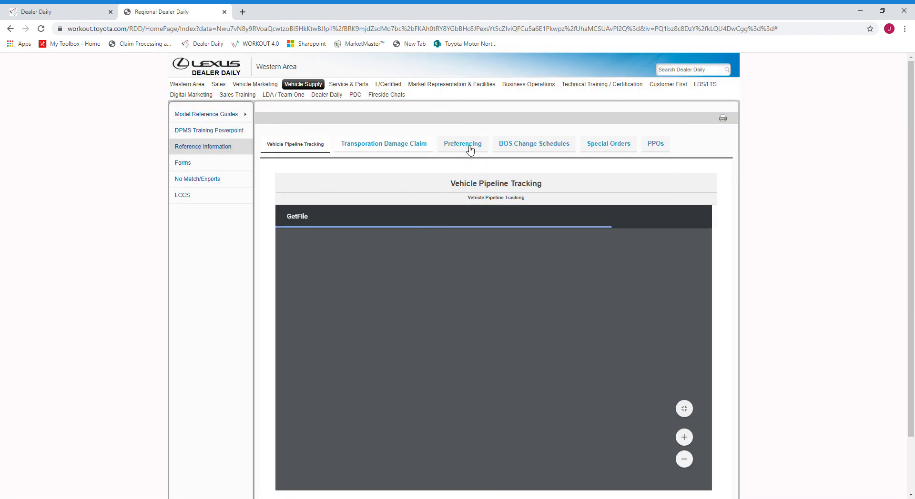
Open the Vehicle Change Reference Card among the Preferencing documents and read its Create Request instructions and request statuses
click(467, 148)
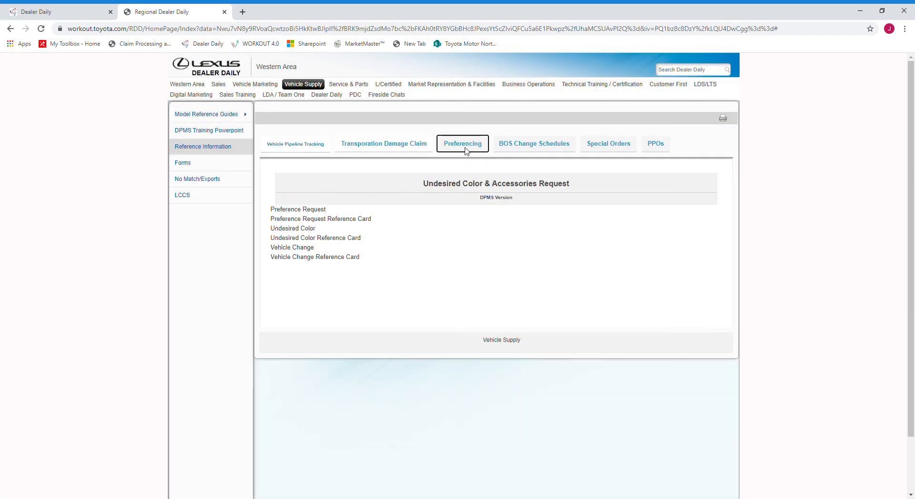
click(322, 260)
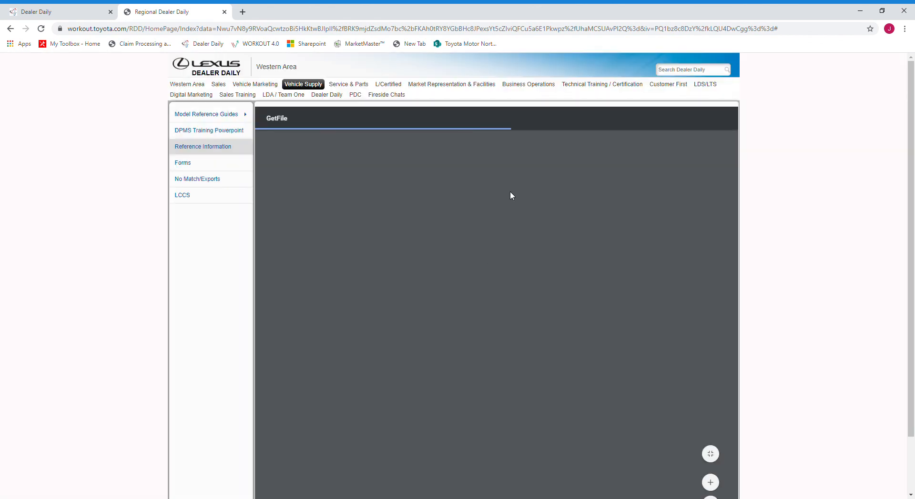
scroll(572, 265, down, 1)
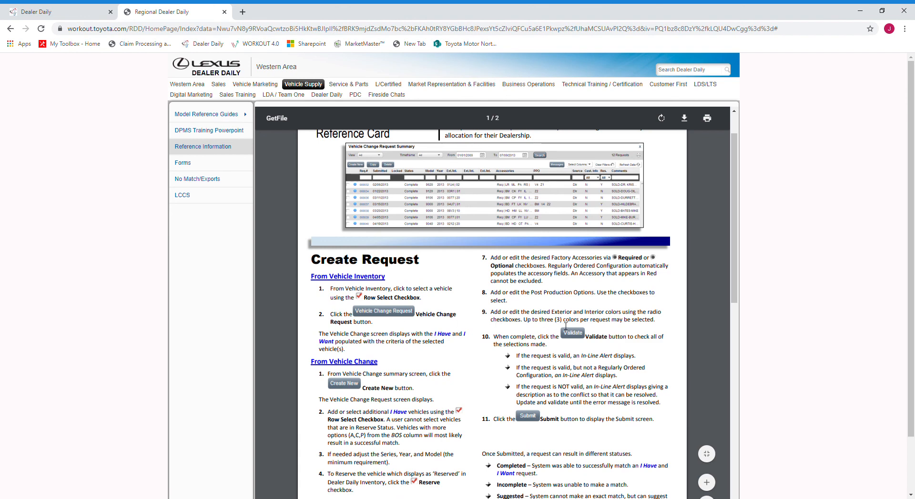
scroll(566, 326, down, 2)
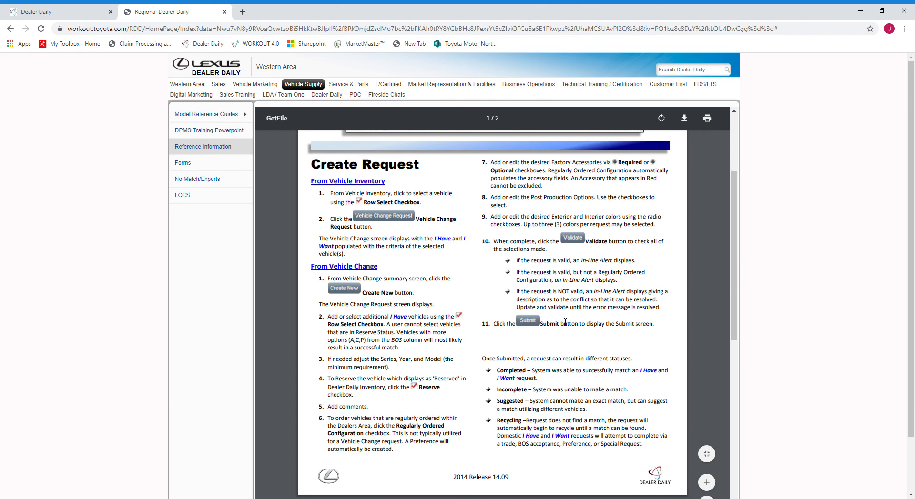